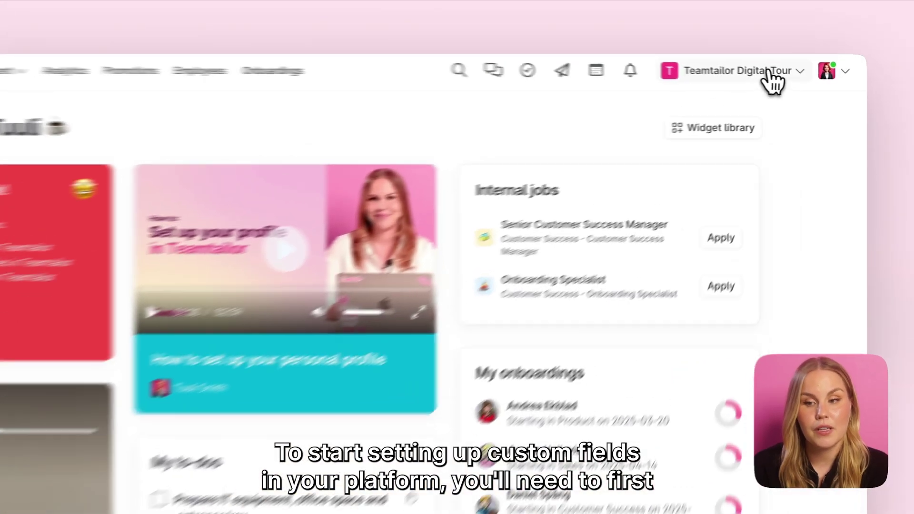
Go to the company settings and open Custom fields under Recruitment
left_click(799, 78)
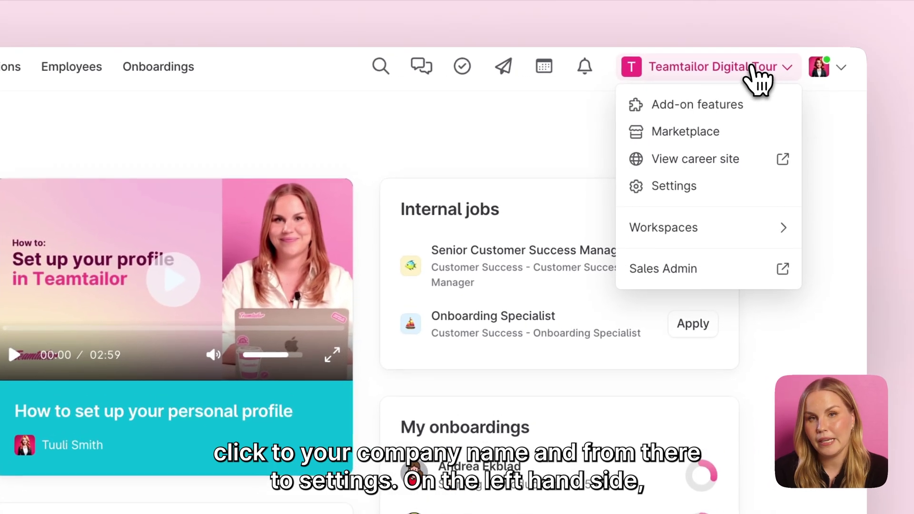
left_click(672, 202)
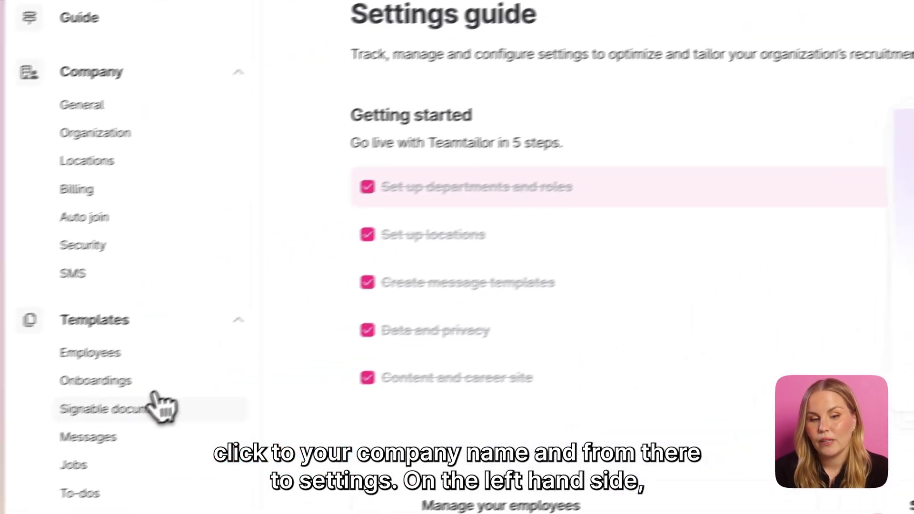
scroll(180, 407, "down", 8)
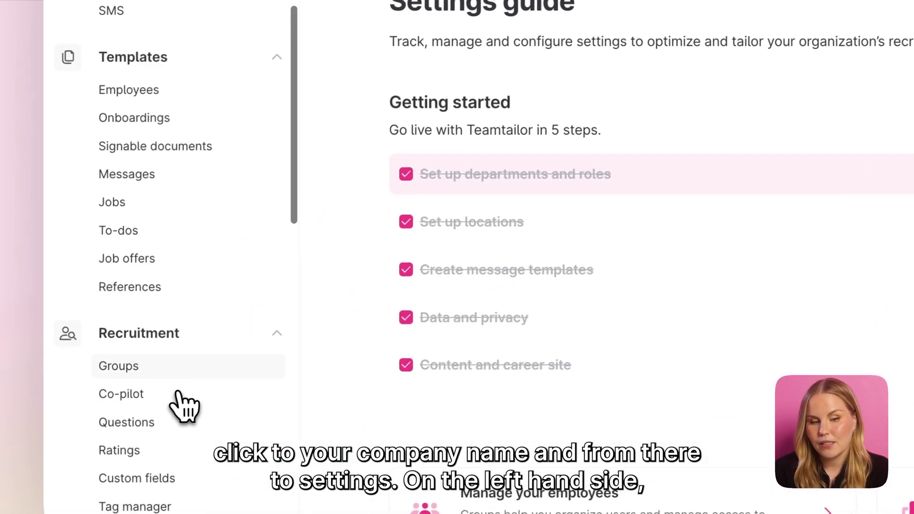
scroll(188, 404, "down", 3)
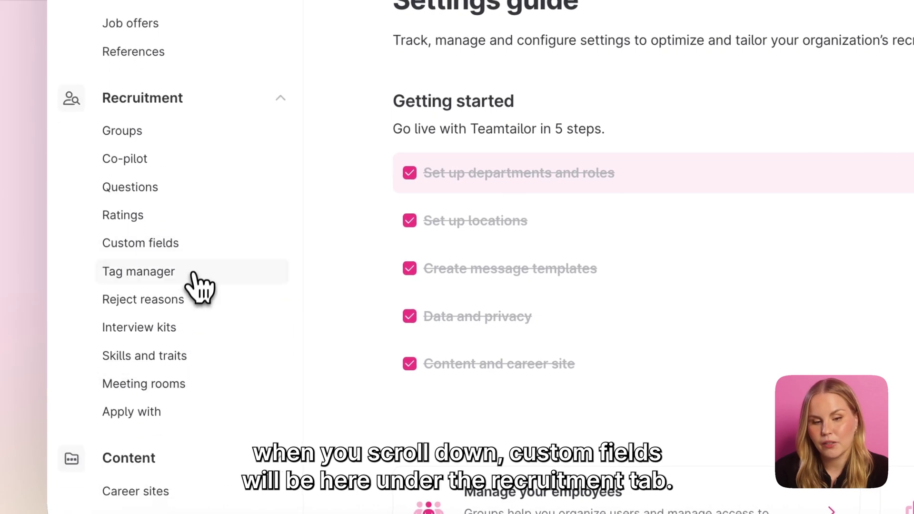
left_click(137, 253)
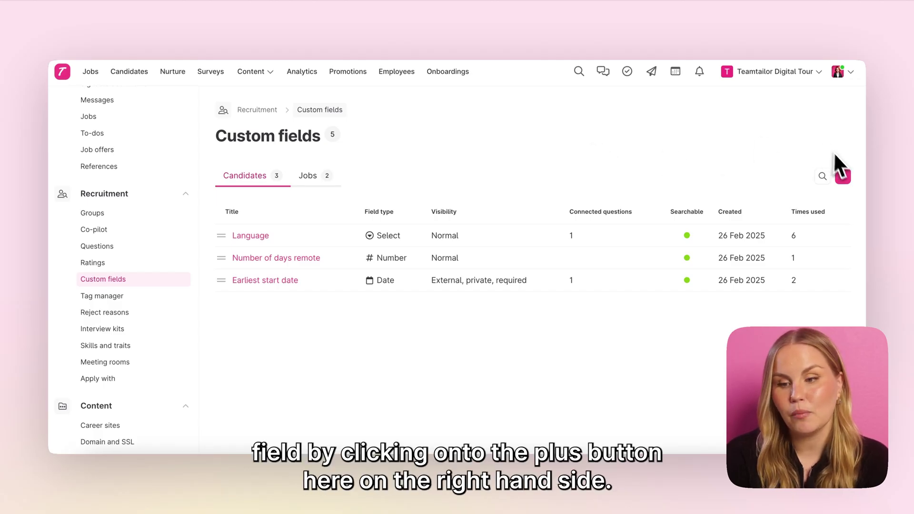
Start a candidate custom field of type Number titled 'Salary expectations'
left_click(842, 176)
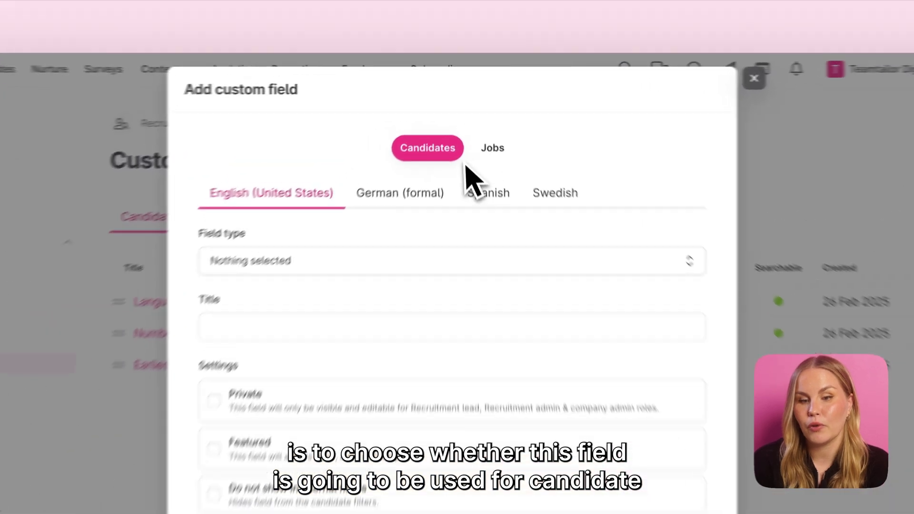
left_click(497, 163)
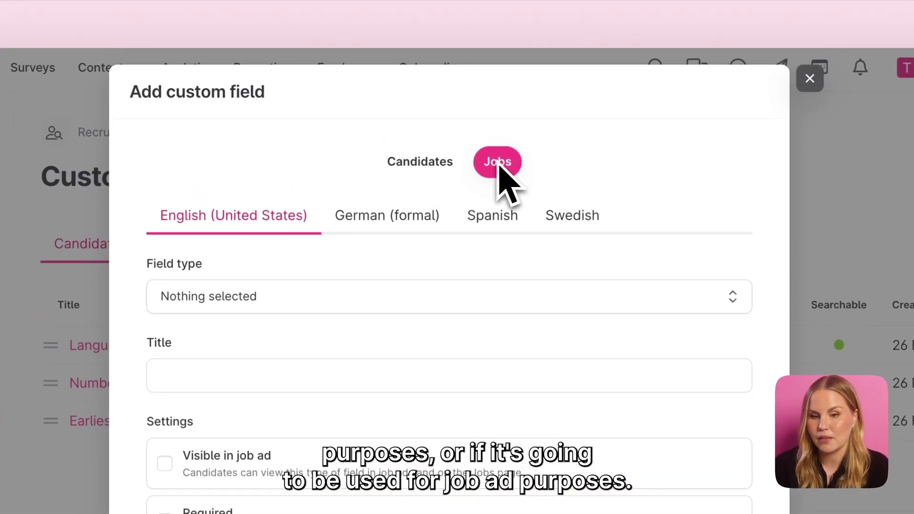
left_click(420, 161)
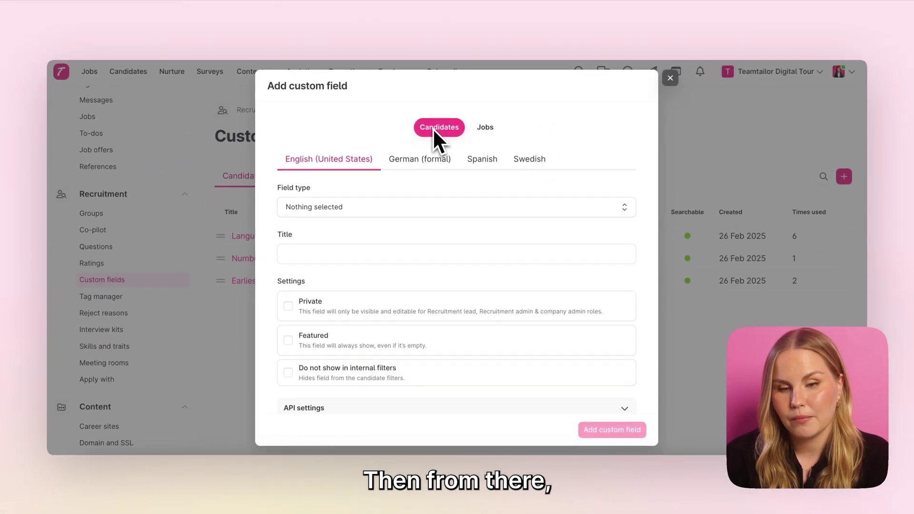
left_click(428, 206)
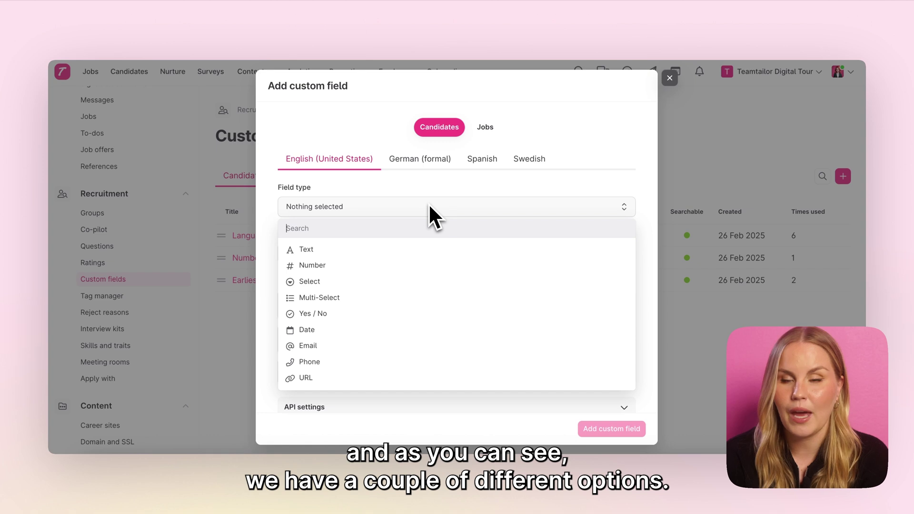
left_click(310, 265)
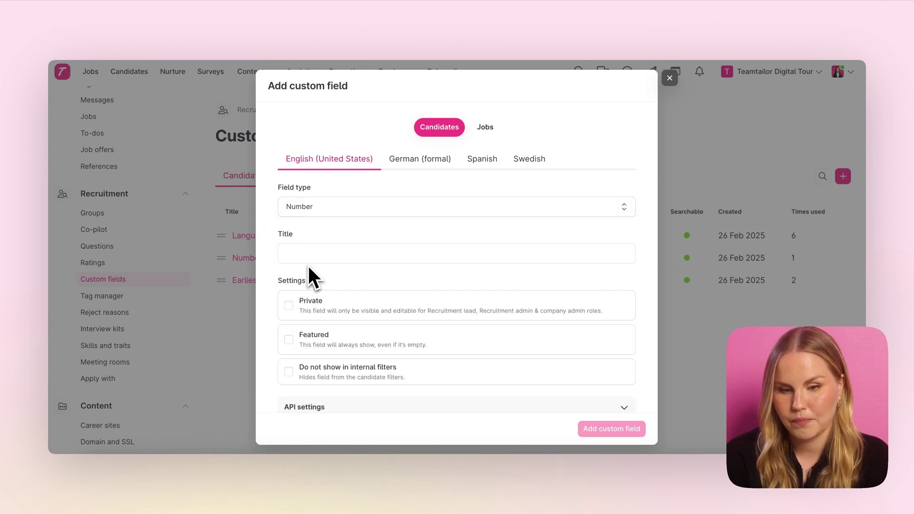
left_click(302, 258)
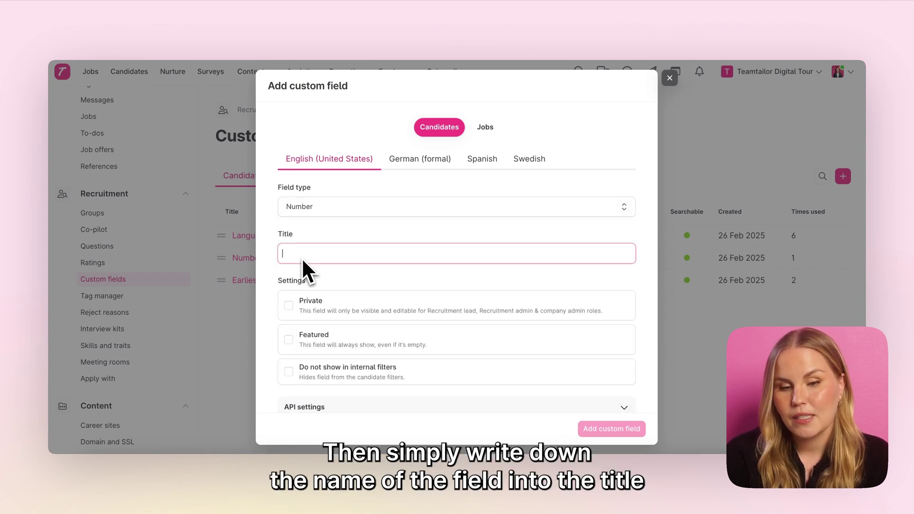
type("Salary expectations")
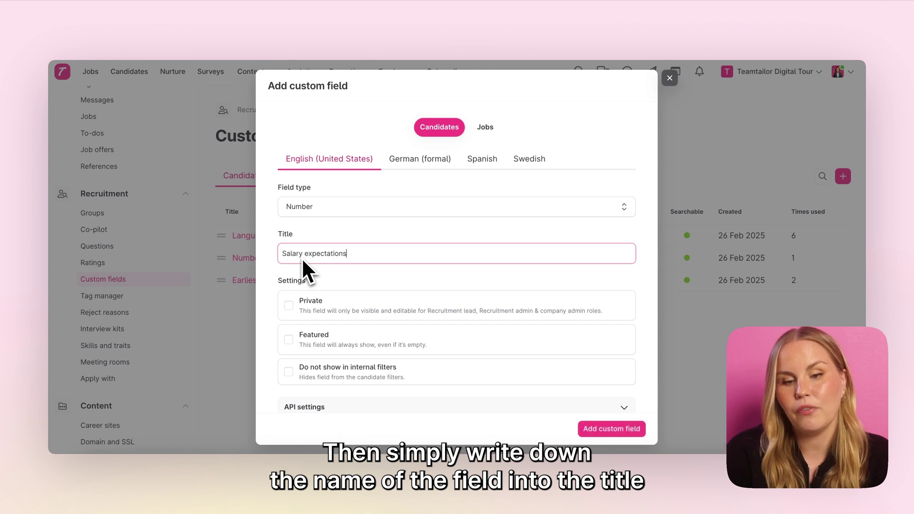
left_click(272, 237)
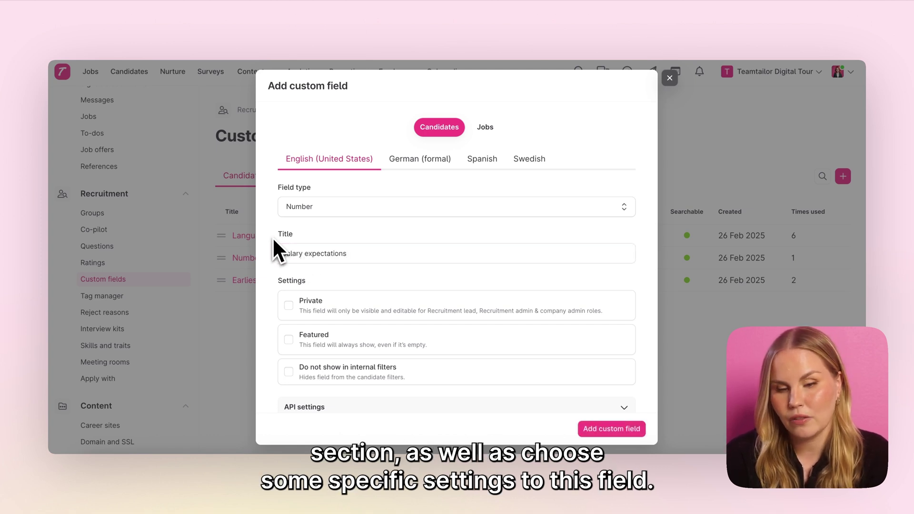
scroll(272, 286, "down", 1)
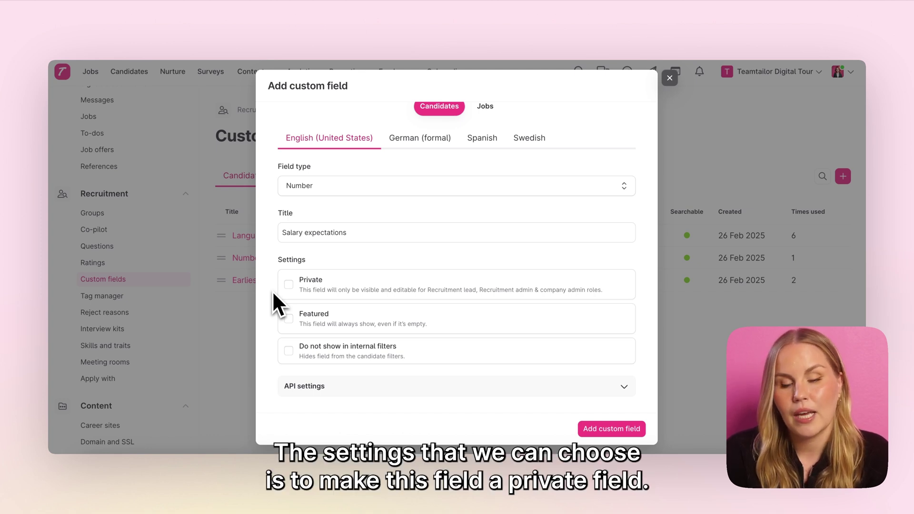
Make Salary expectations private, keep Featured and filter-hiding off, and expand its API settings
left_click(292, 291)
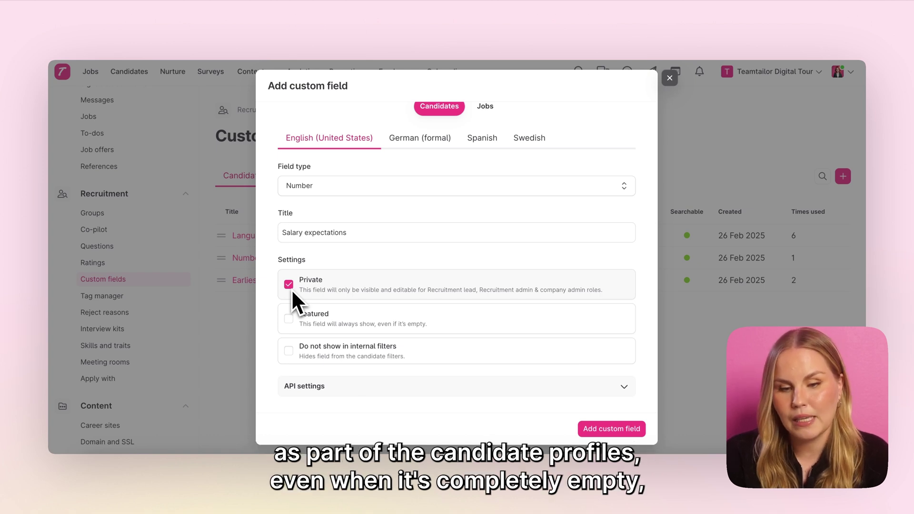
left_click(291, 326)
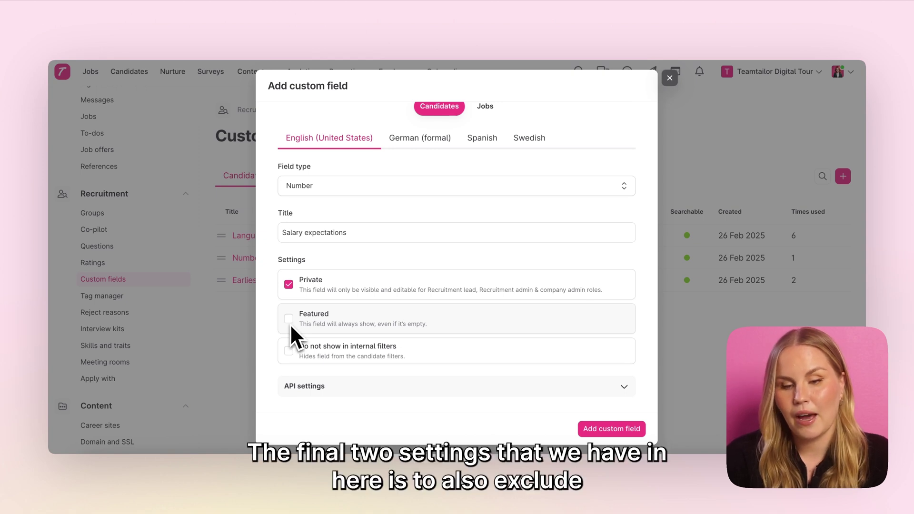
left_click(289, 352)
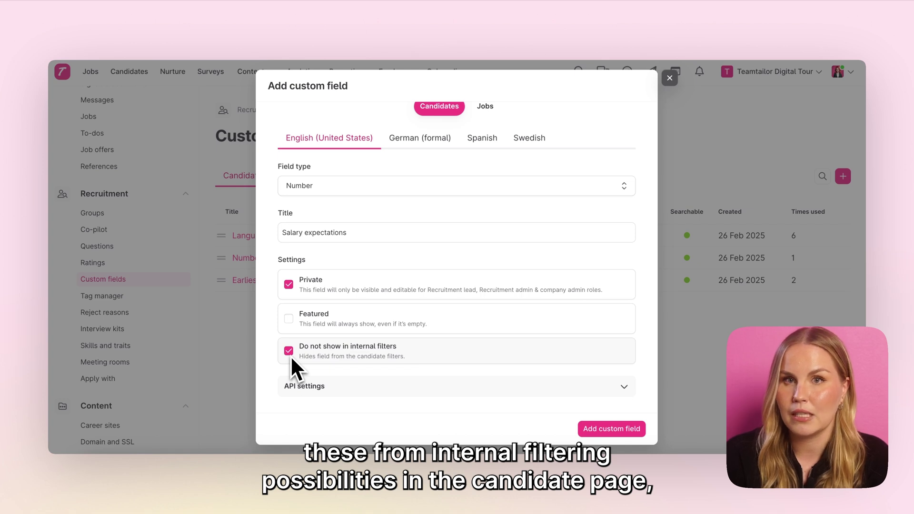
left_click(290, 354)
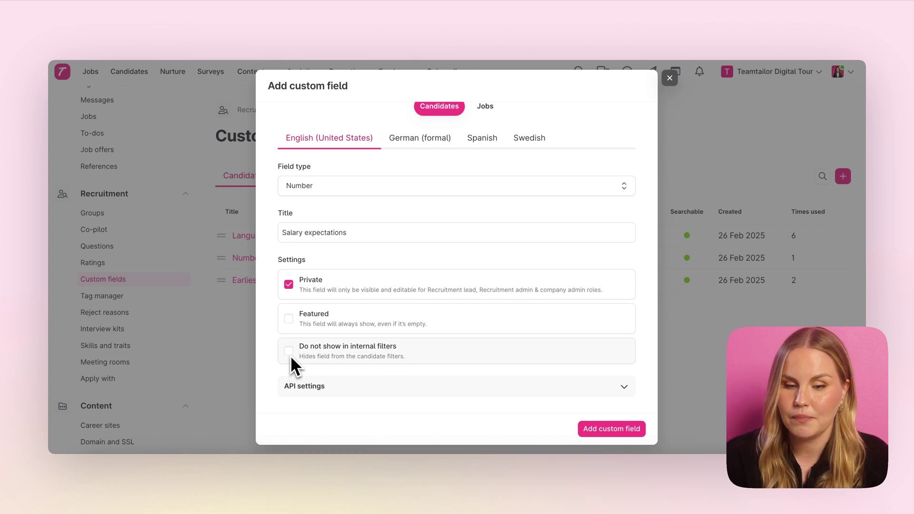
left_click(326, 385)
scroll(336, 405, "down", 2)
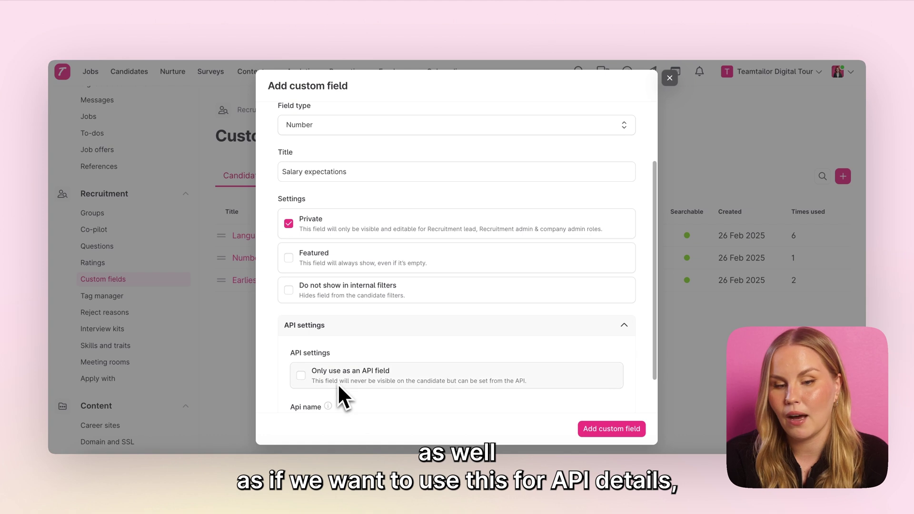
scroll(338, 382, "down", 1)
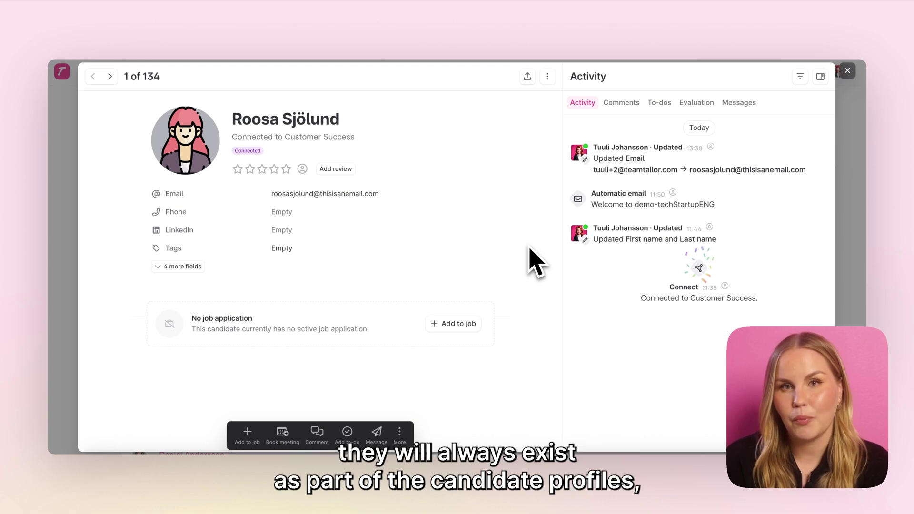
Expand the candidate profile to show its 4 remaining fields
left_click(183, 268)
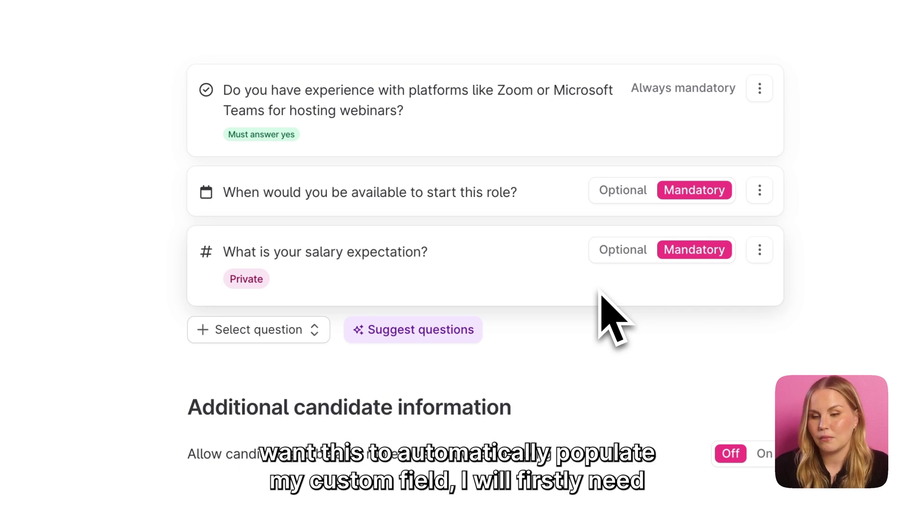
Connect the 'What is your salary expectation?' question to the Salary expectations custom field
left_click(760, 251)
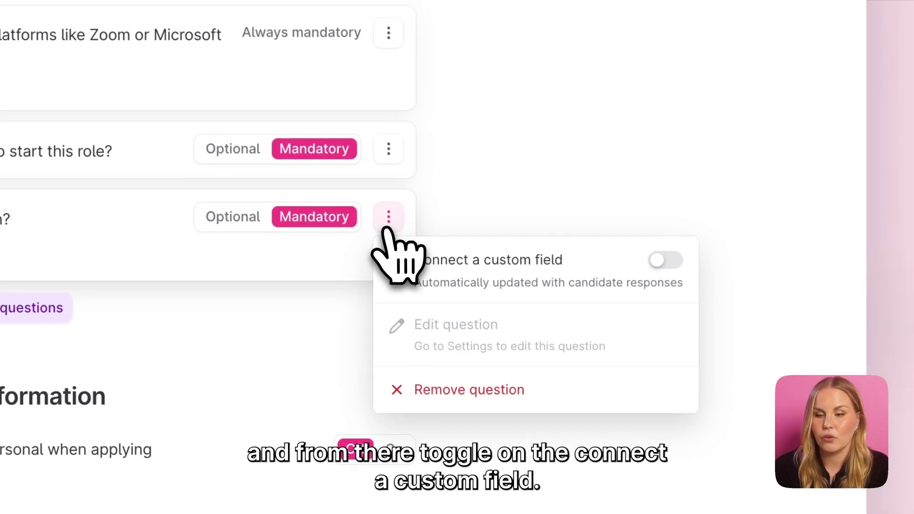
left_click(665, 262)
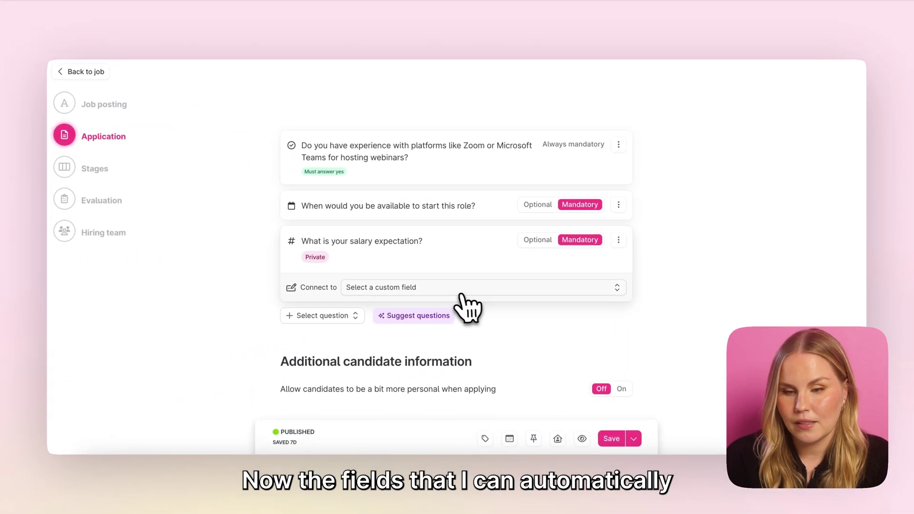
left_click(461, 291)
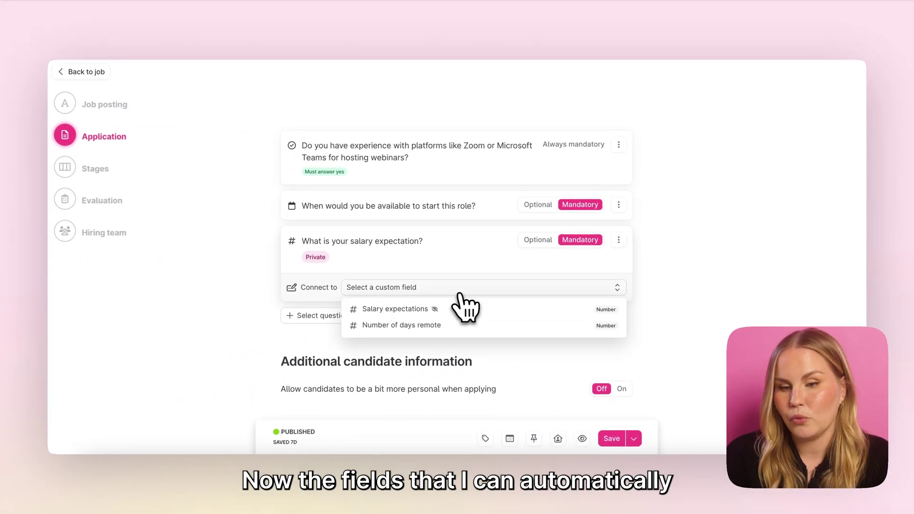
left_click(600, 314)
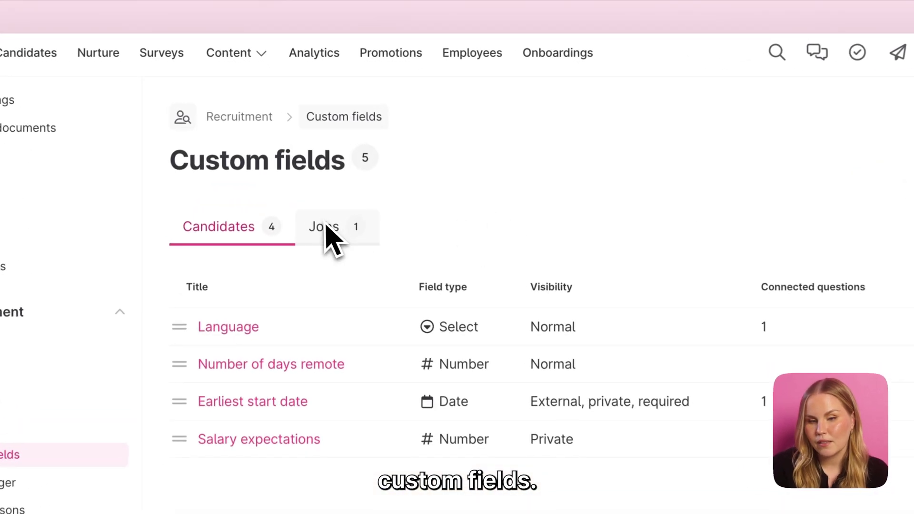
Show the Jobs tab of the Custom fields page
left_click(308, 175)
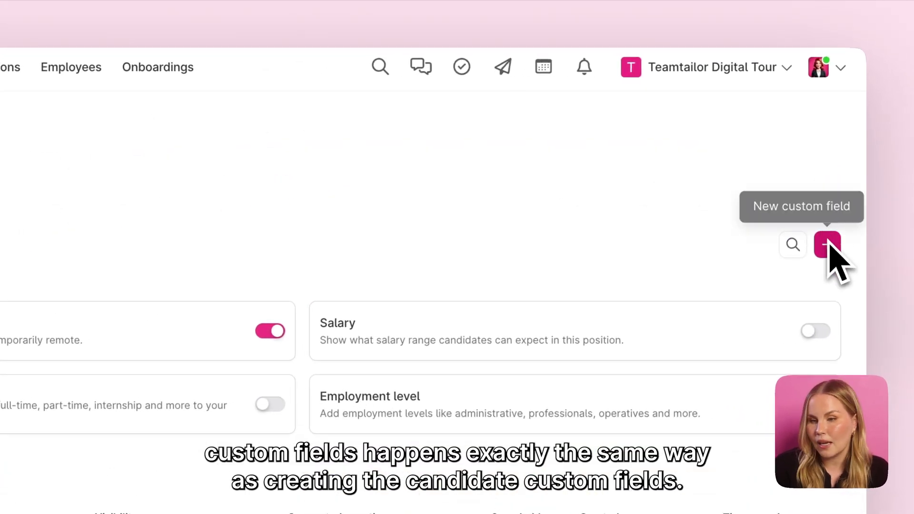
Add a required Date job field 'Start Date' that is visible in the job ad
left_click(828, 245)
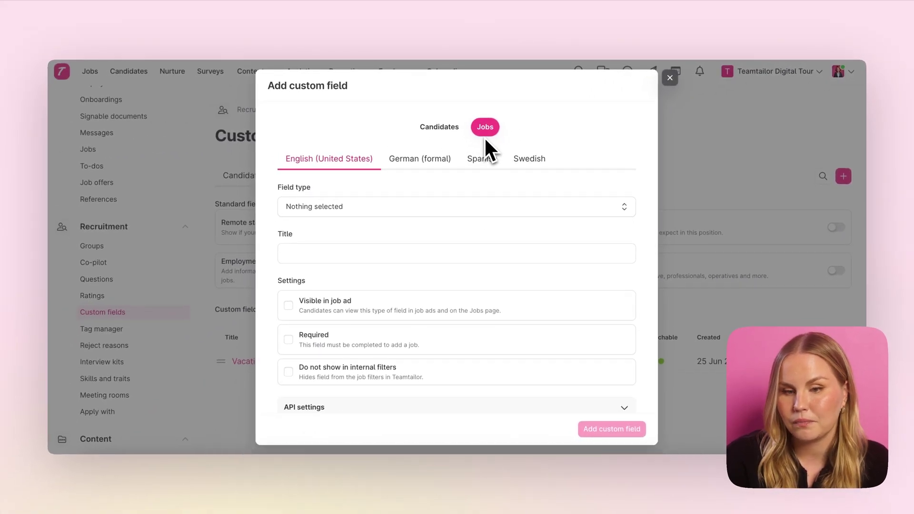
left_click(333, 205)
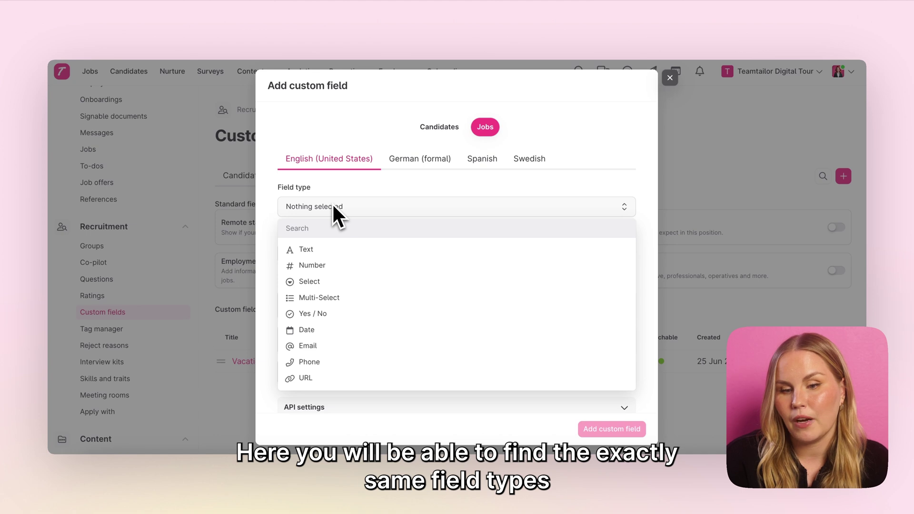
left_click(316, 329)
left_click(303, 257)
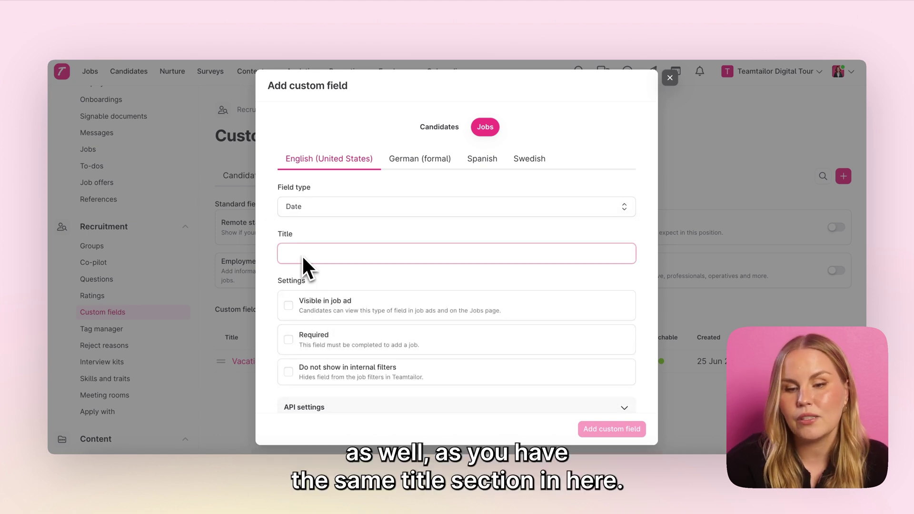
type("Start Date")
left_click(266, 265)
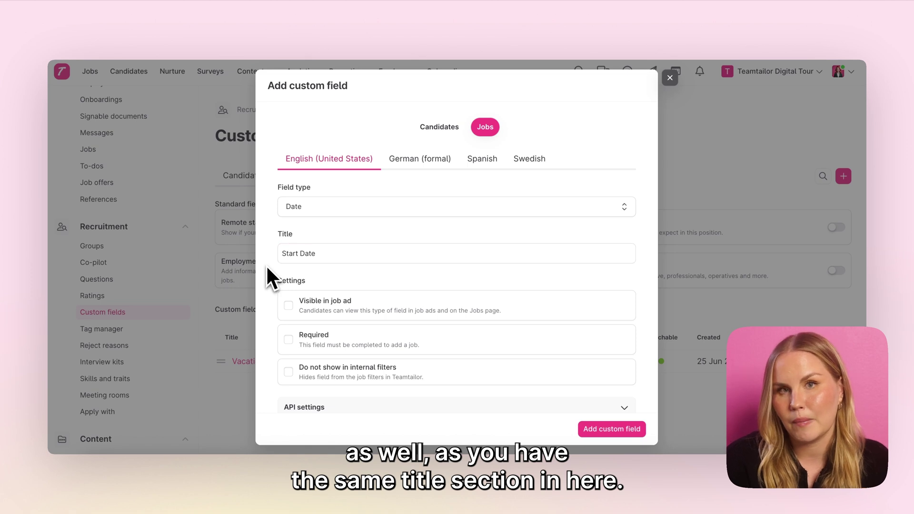
scroll(266, 264, "down", 1)
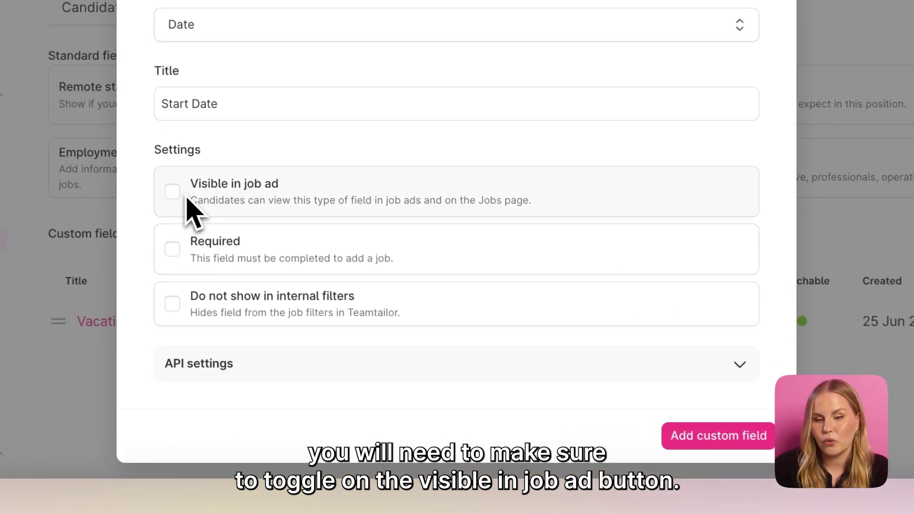
left_click(187, 199)
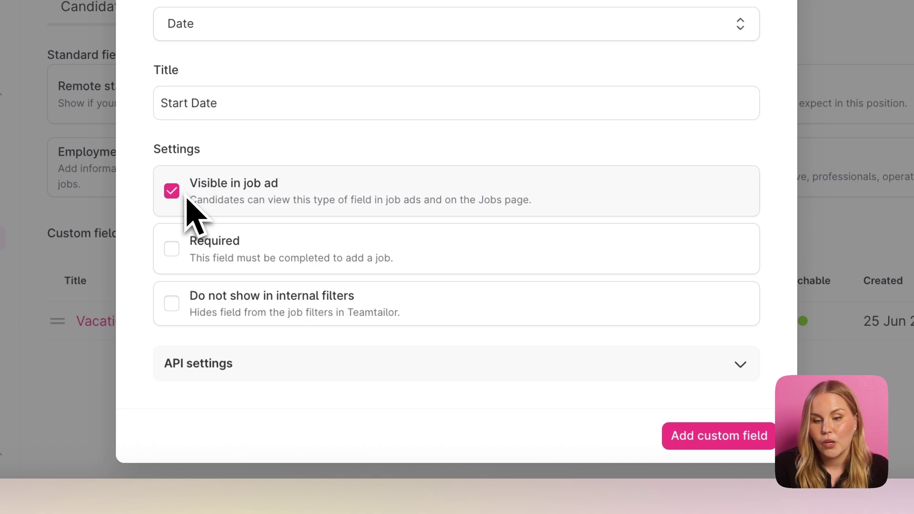
left_click(168, 252)
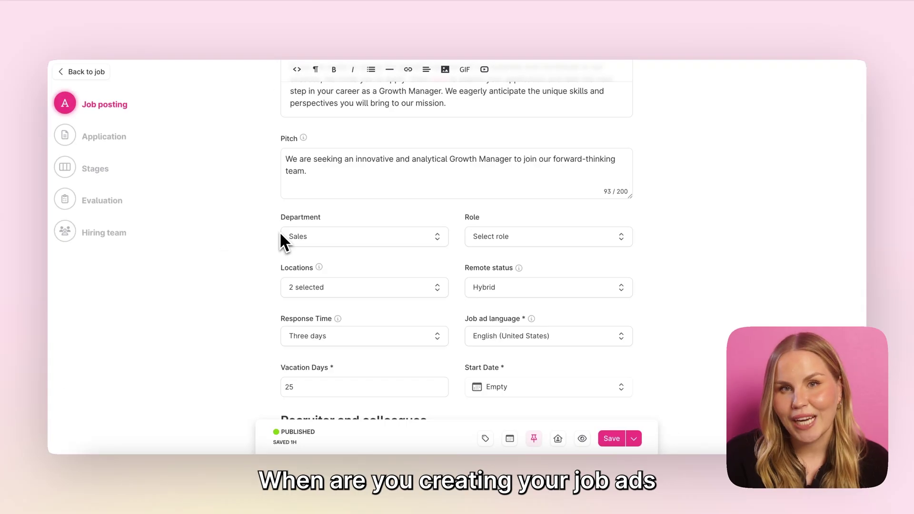
Set the Growth Manager job's Start Date to 26 June 2025
scroll(281, 234, "down", 1)
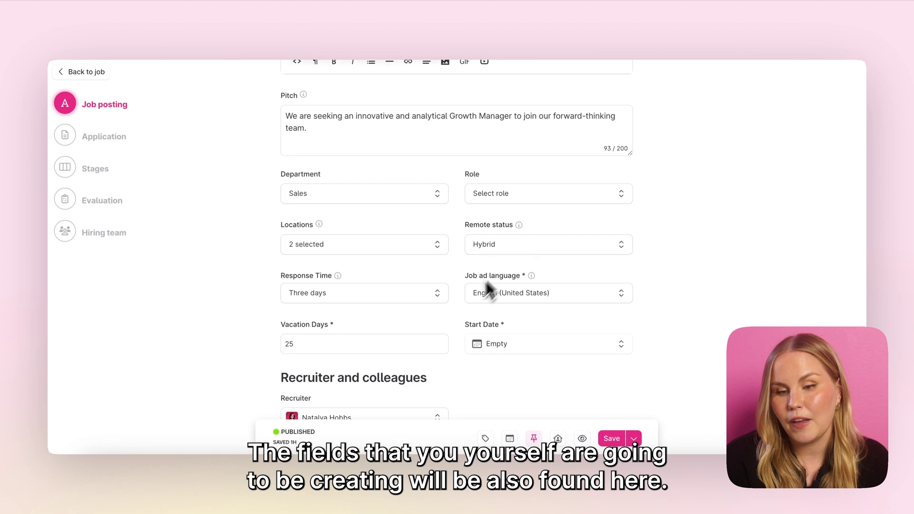
scroll(456, 325, "down", 1)
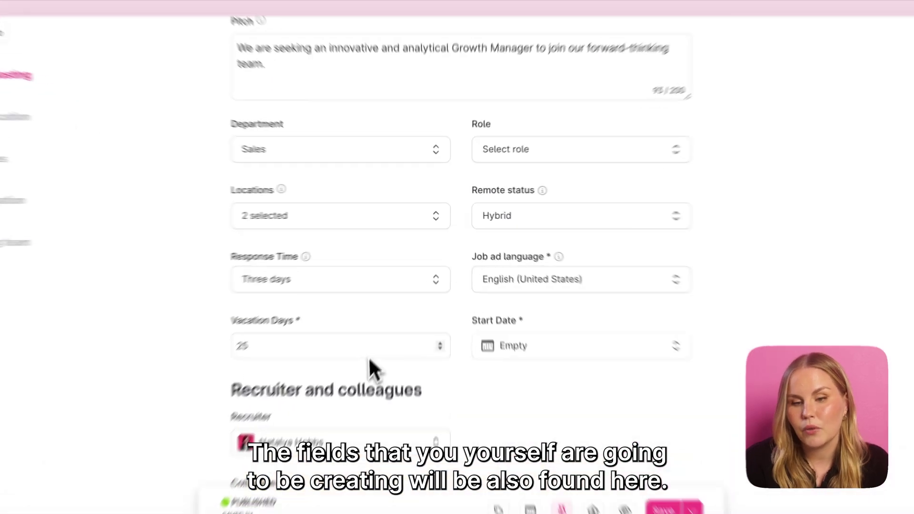
left_click(385, 350)
left_click(603, 384)
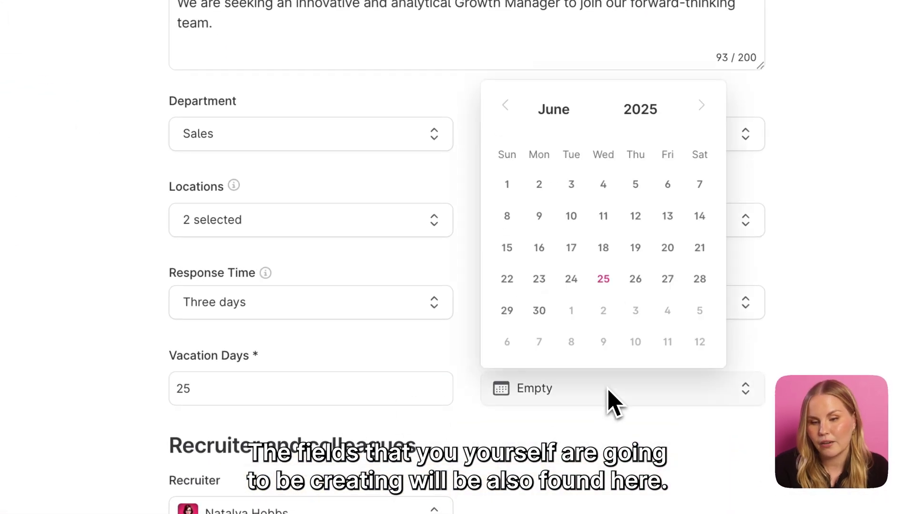
left_click(636, 284)
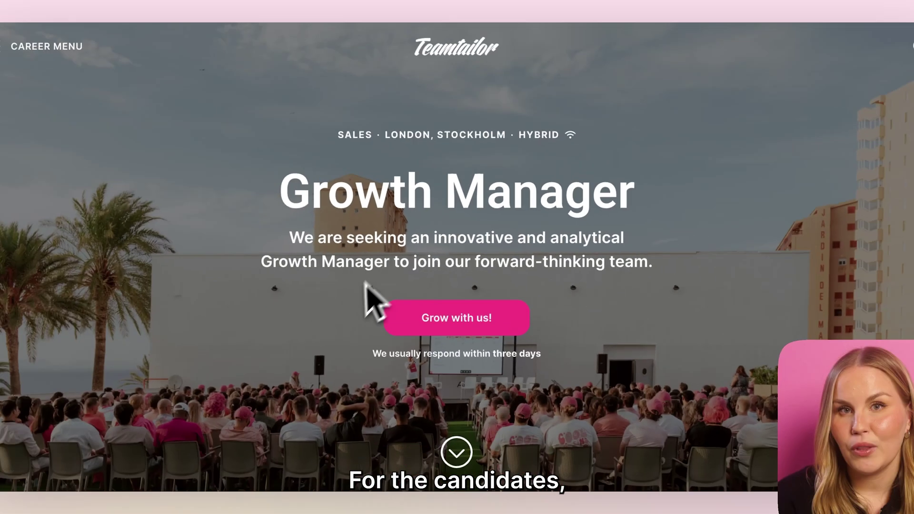
Scroll through the published Growth Manager job ad
scroll(358, 309, "down", 2)
scroll(357, 309, "down", 8)
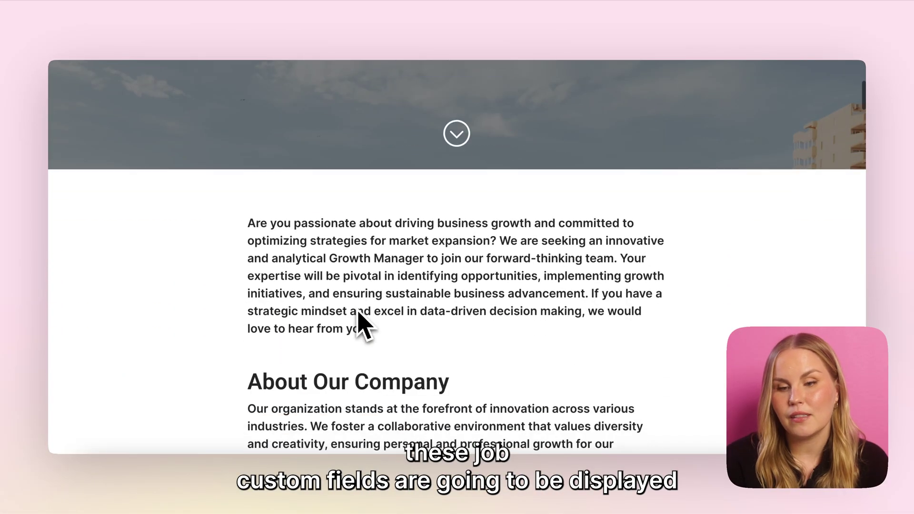
scroll(357, 323, "down", 15)
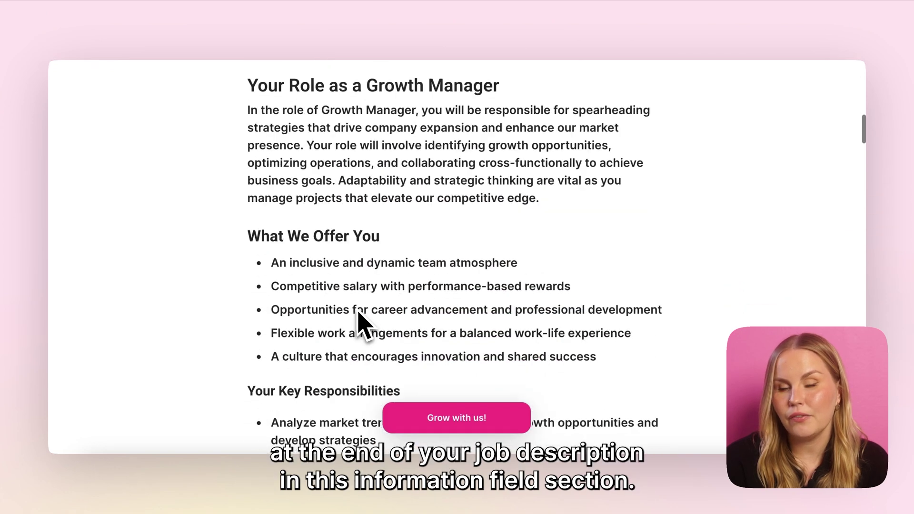
scroll(358, 319, "down", 7)
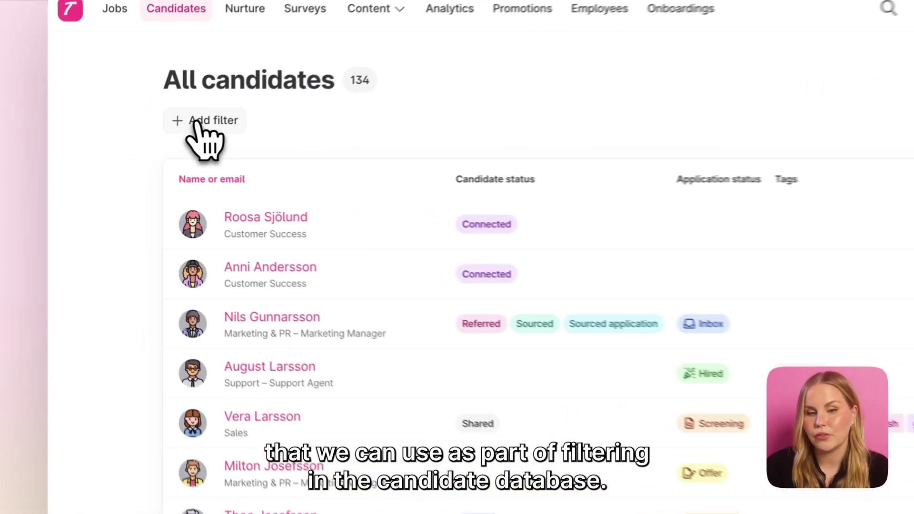
Browse the candidate filter list down to the custom fields, including Salary expectations
left_click(196, 122)
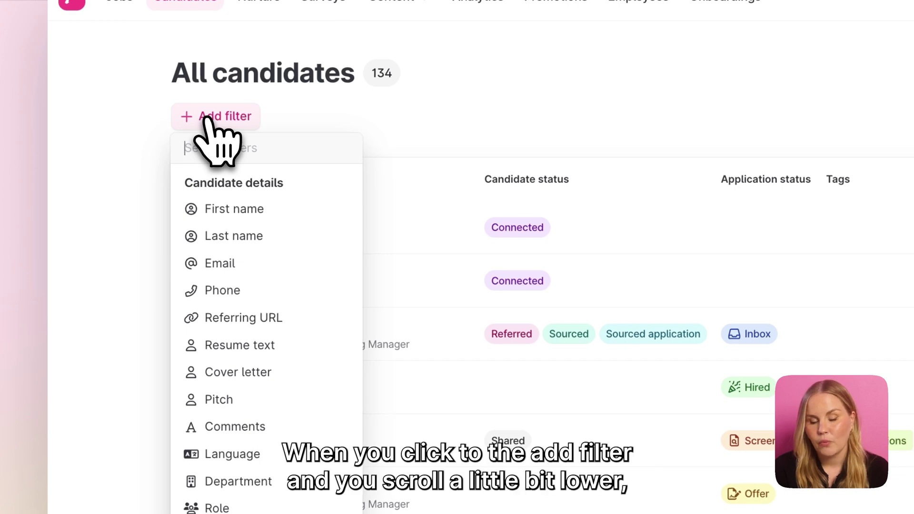
scroll(314, 495, "down", 5)
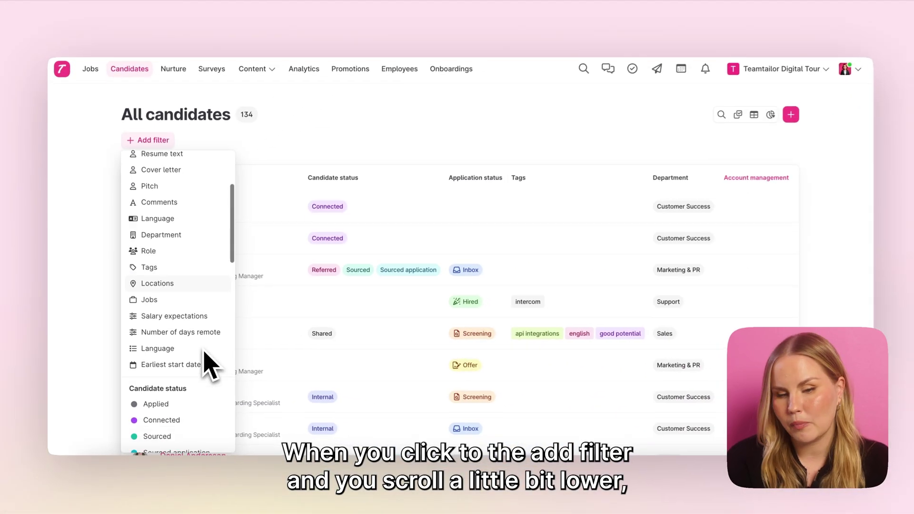
scroll(205, 353, "down", 1)
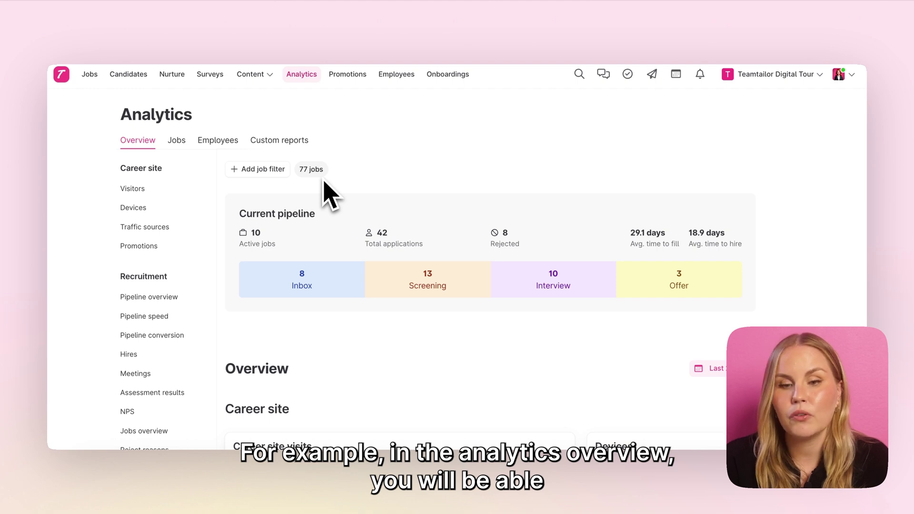
left_click(248, 172)
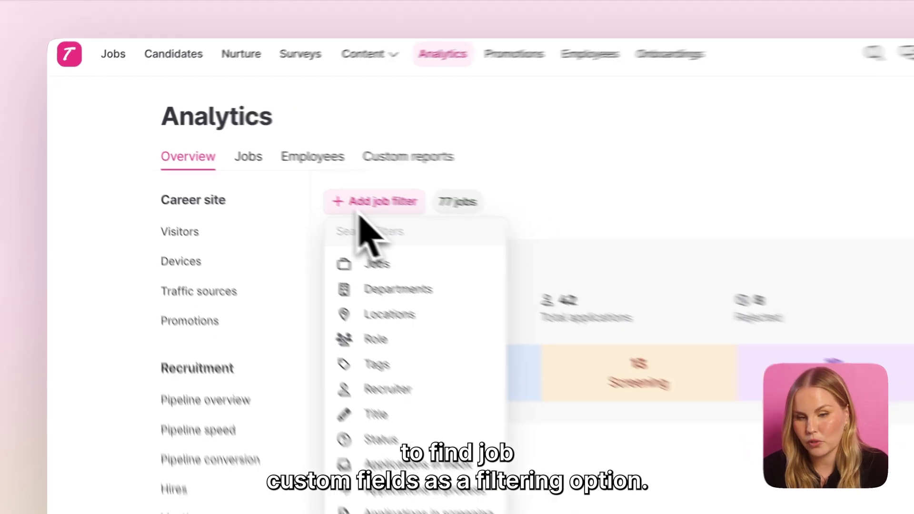
scroll(419, 405, "down", 5)
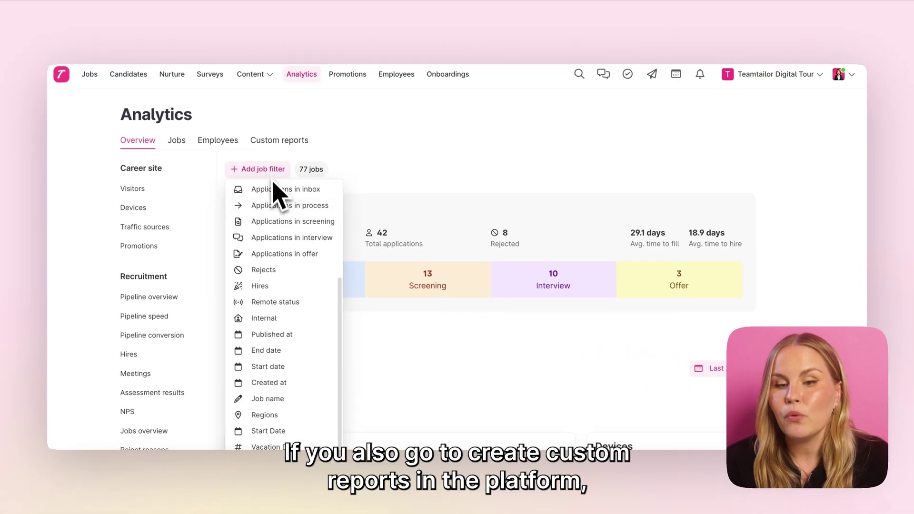
left_click(268, 173)
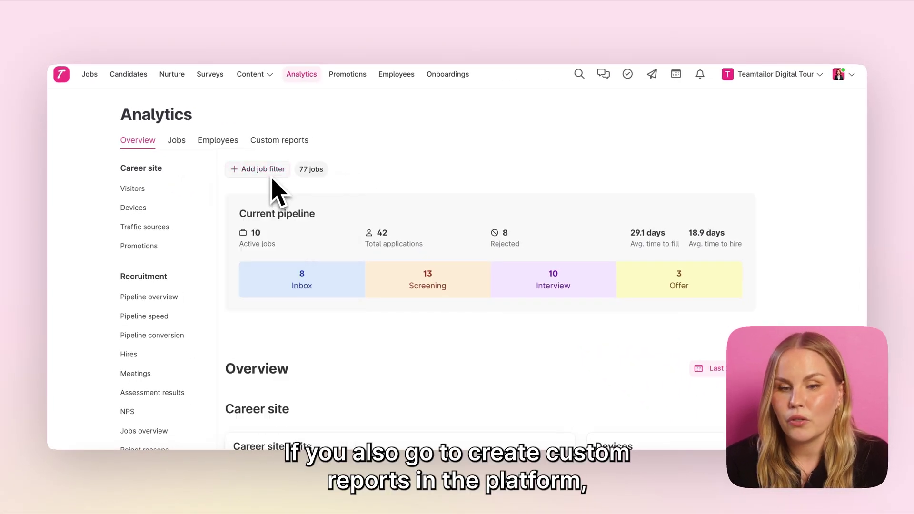